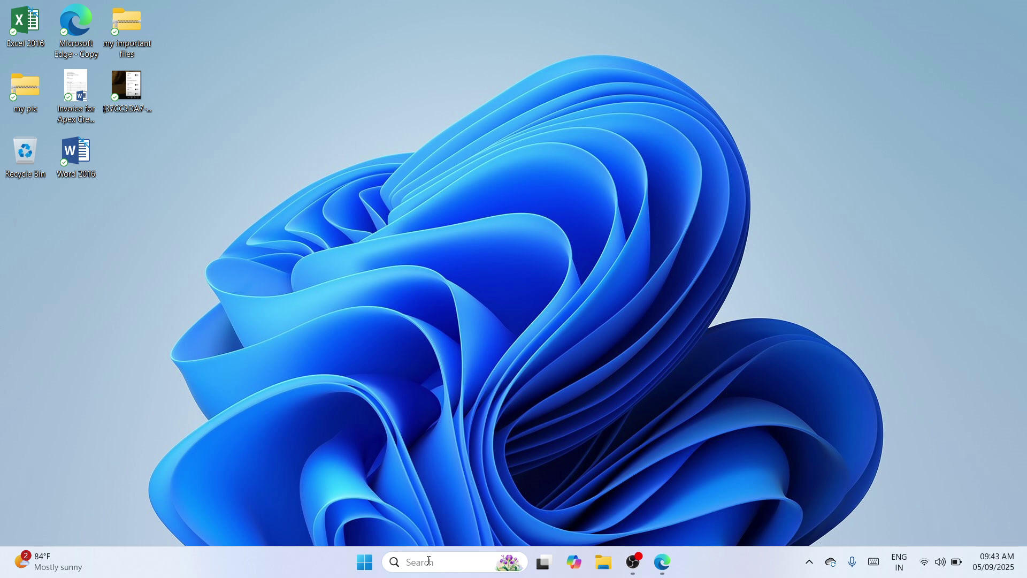
# Open the Language & region page under Time & language in Windows Settings.
pyautogui.click(428, 560)
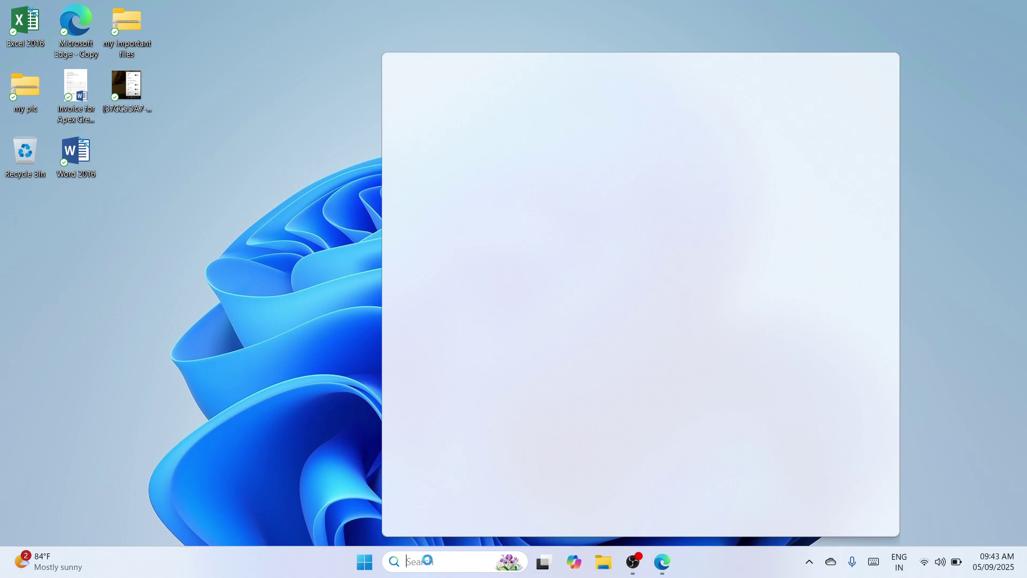
pyautogui.write('settings')
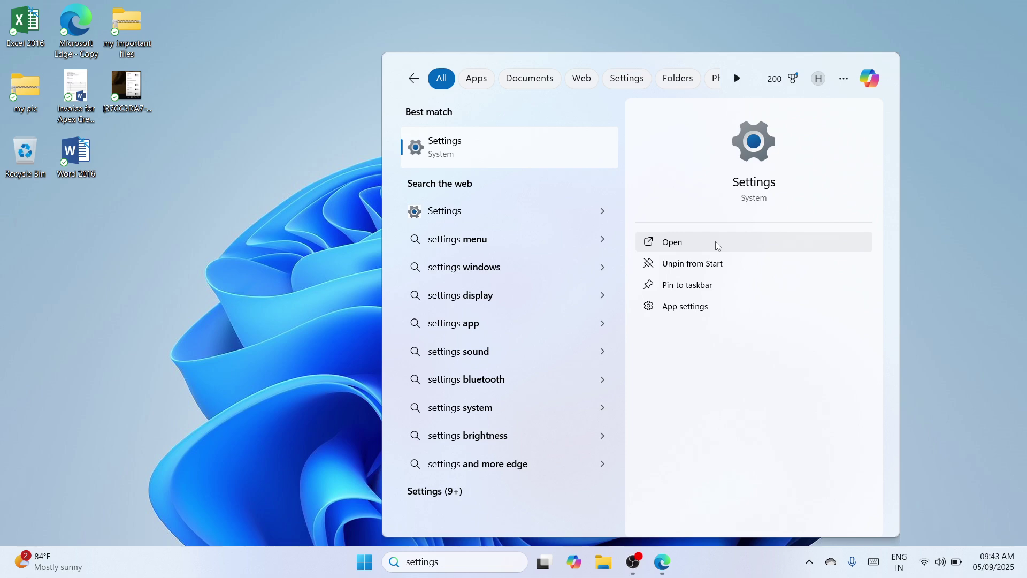
pyautogui.click(716, 242)
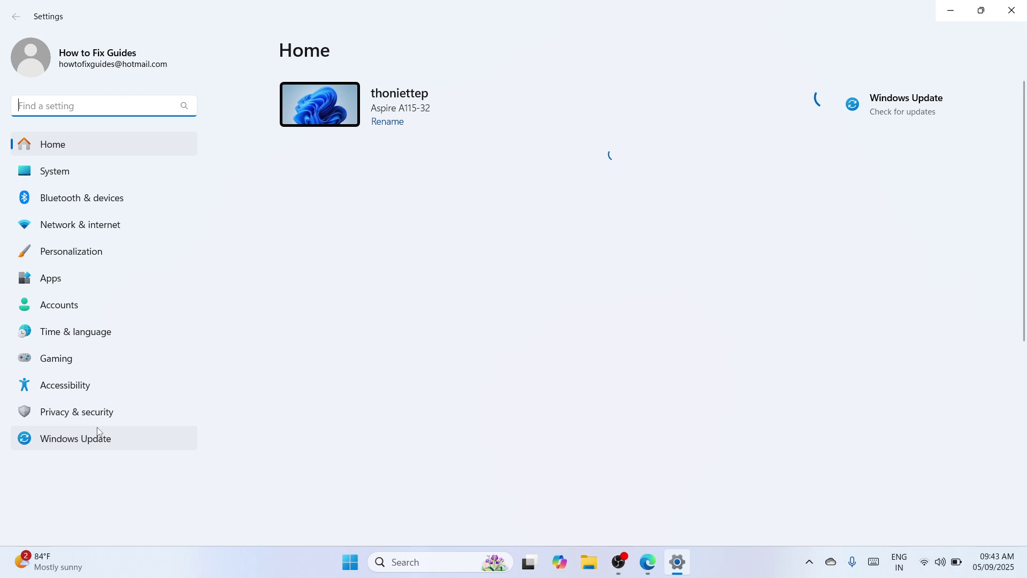
pyautogui.click(75, 331)
pyautogui.click(522, 216)
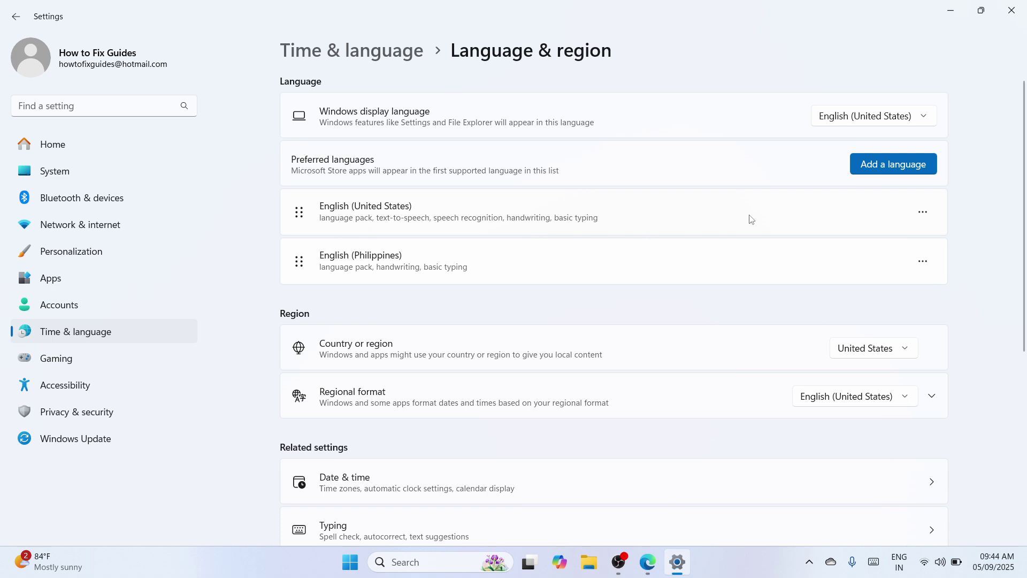
# Look for English (United States) among the installable languages and close the list without adding a language.
pyautogui.click(918, 169)
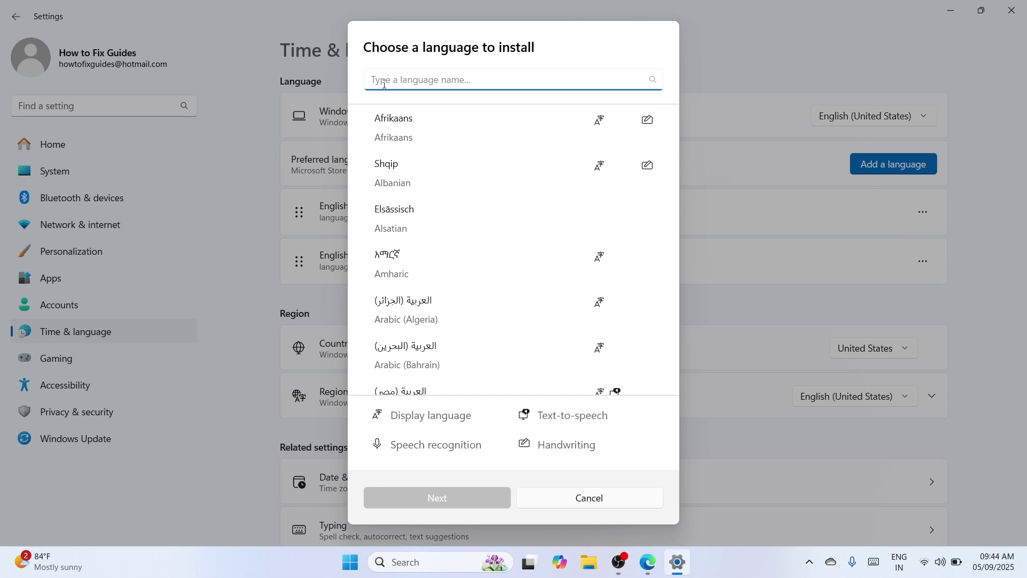
pyautogui.write('english')
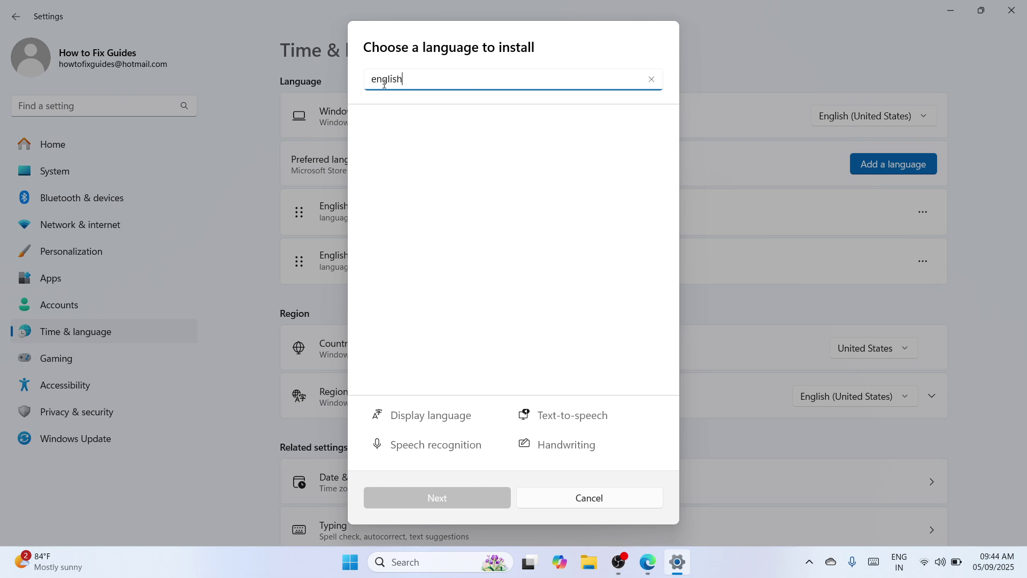
pyautogui.write(' us')
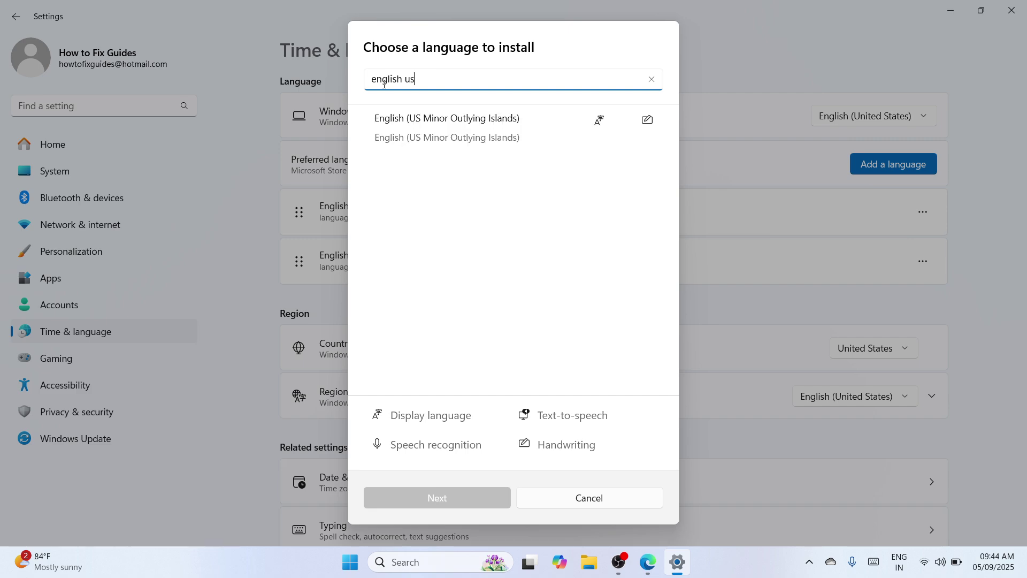
pyautogui.press('BackSpace')
pyautogui.press('BackSpace')
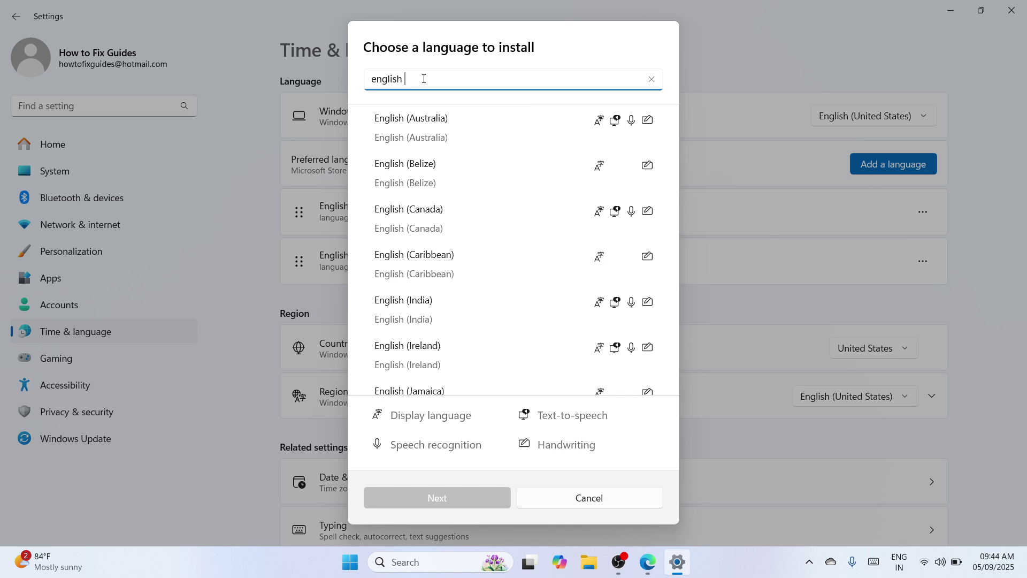
pyautogui.moveTo(676, 195); pyautogui.dragTo(672, 317)
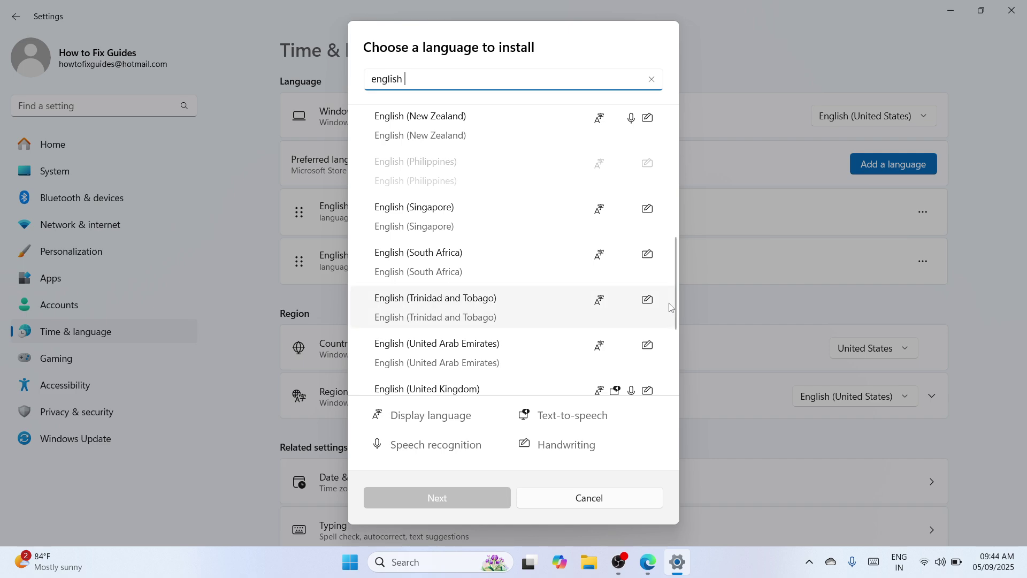
pyautogui.moveTo(676, 305); pyautogui.dragTo(675, 362)
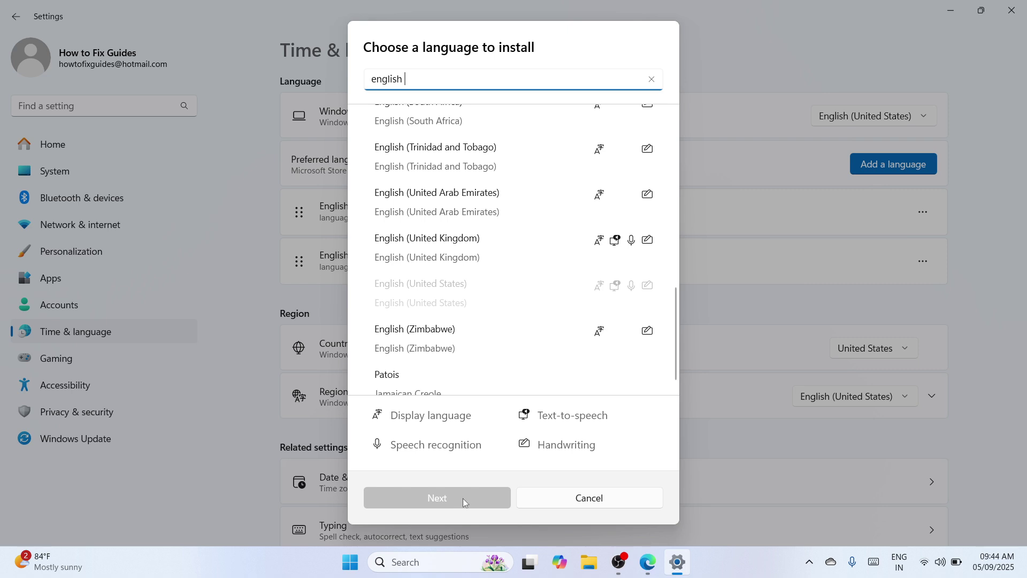
pyautogui.click(589, 498)
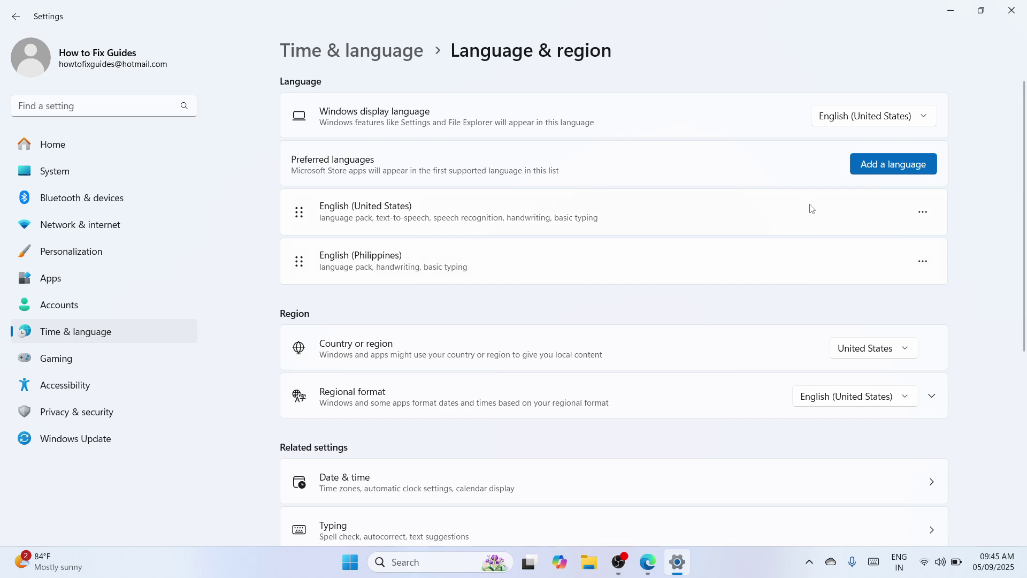
# Select English (United States) as the Windows display language and close Settings.
pyautogui.click(926, 217)
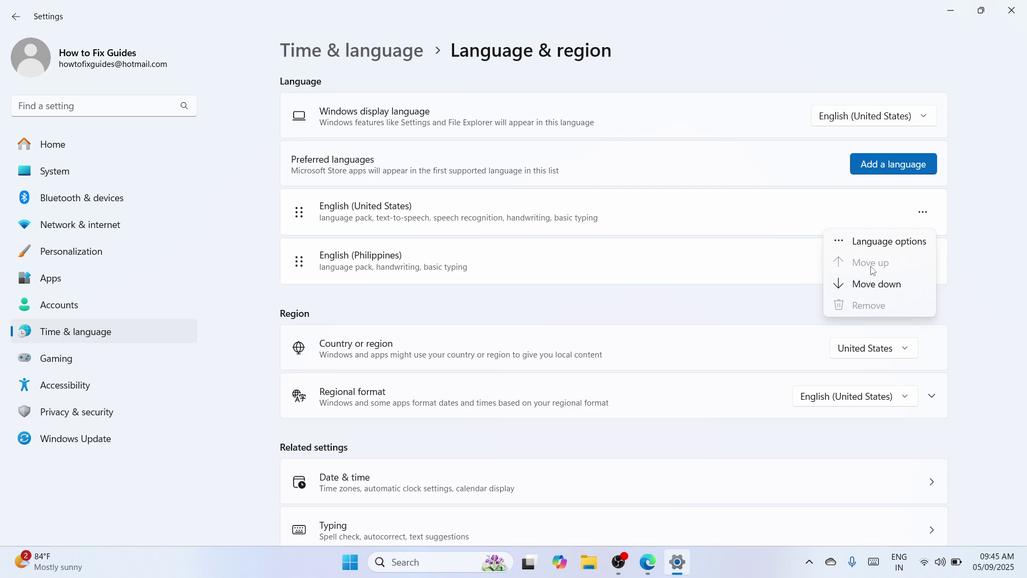
pyautogui.click(751, 274)
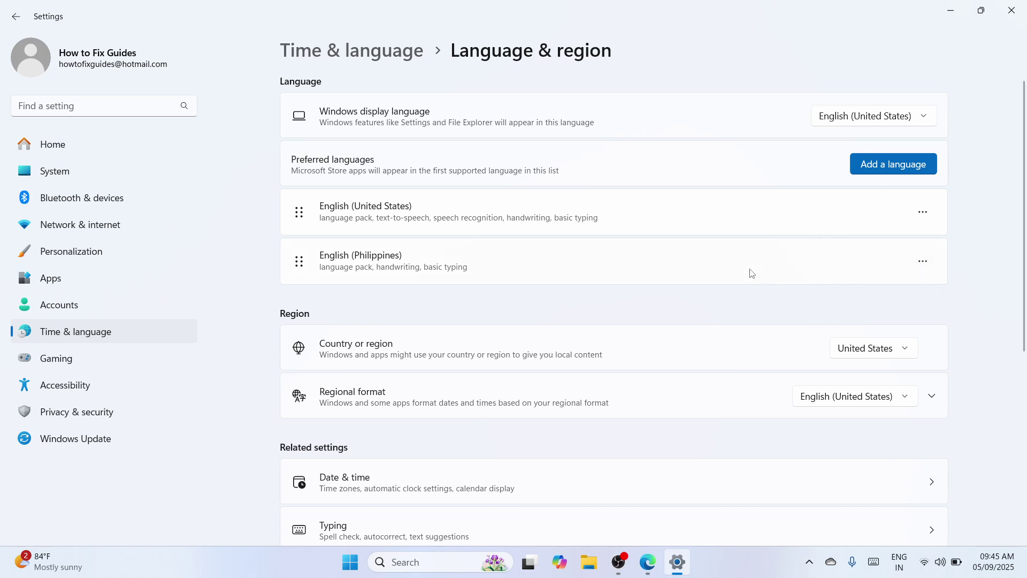
pyautogui.click(927, 112)
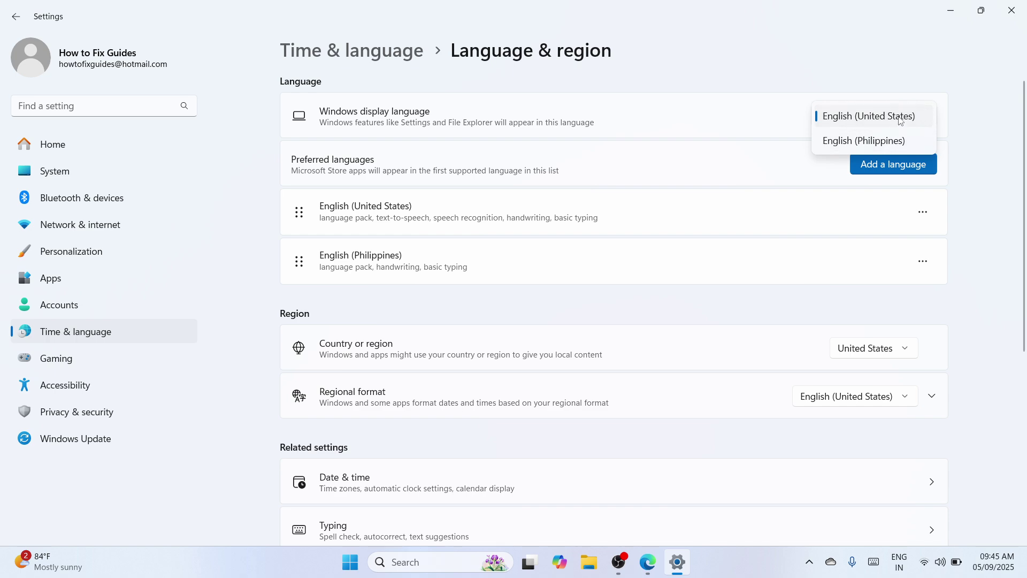
pyautogui.click(901, 121)
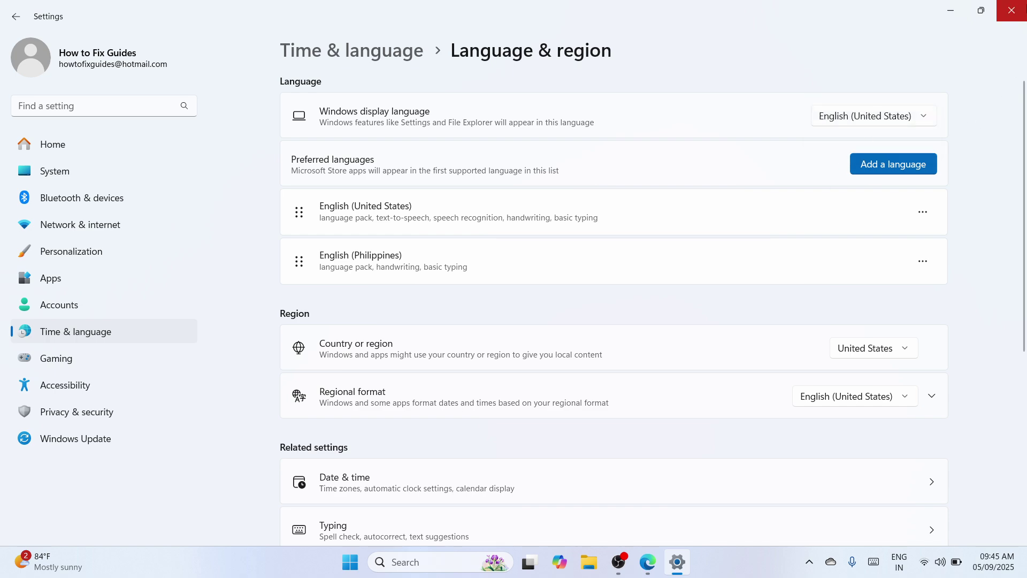
pyautogui.click(1011, 10)
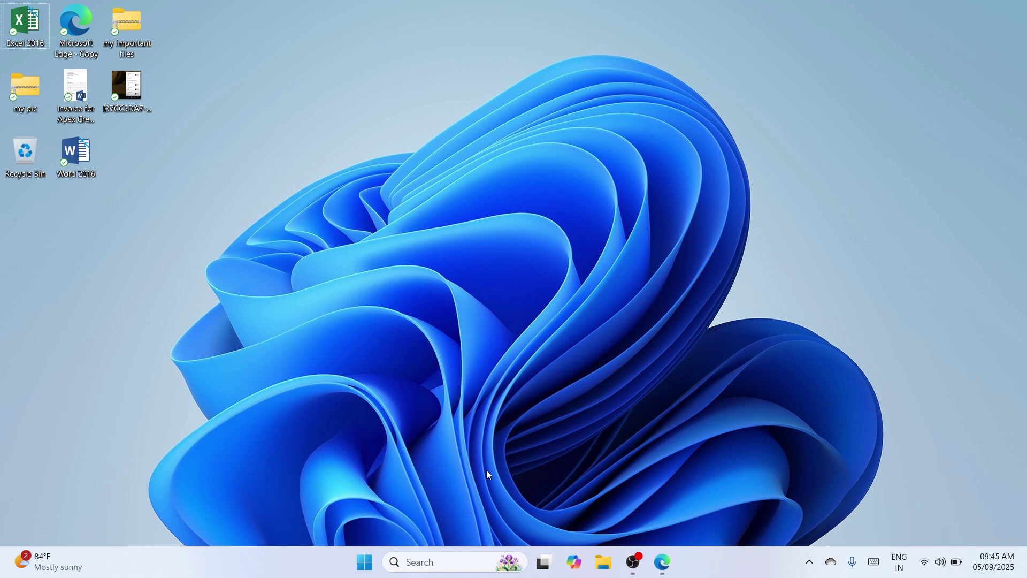
# Find Notepad through Windows search and open it with a blank document.
pyautogui.click(428, 559)
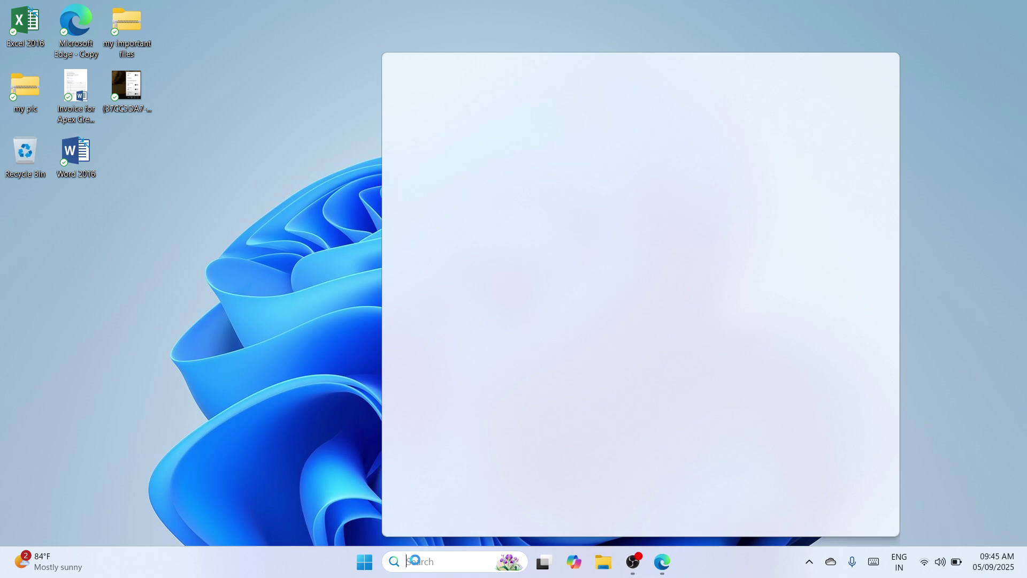
pyautogui.write('notepad')
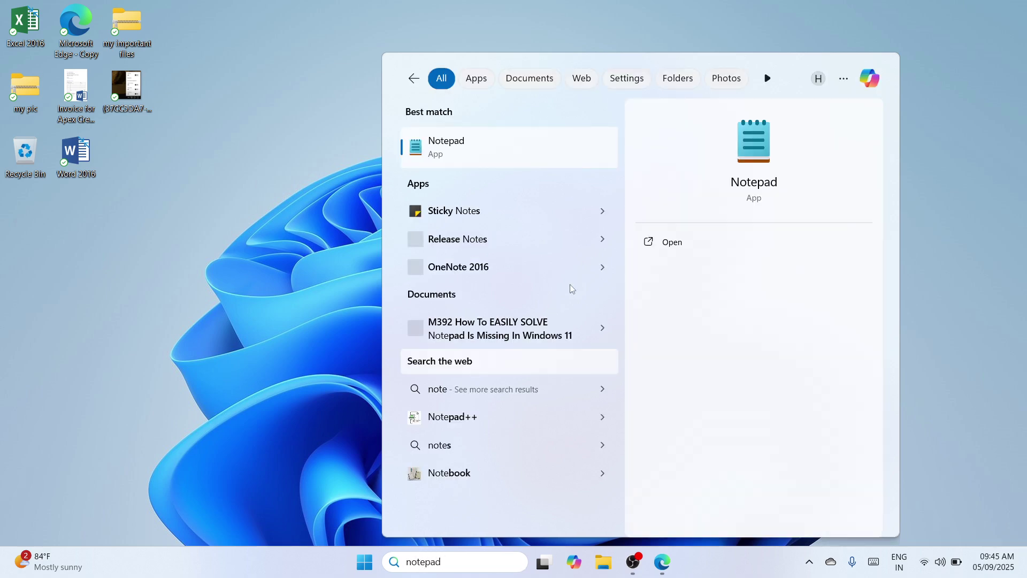
pyautogui.click(714, 251)
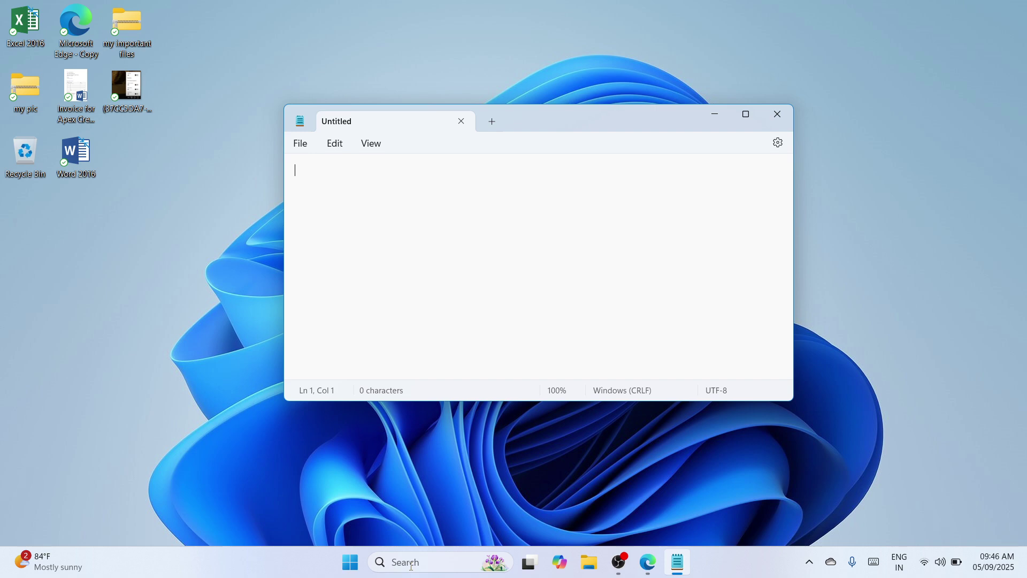
# Launch the On-Screen Keyboard and move it slightly lower so Notepad's text area is less covered.
pyautogui.click(411, 565)
pyautogui.write('osk')
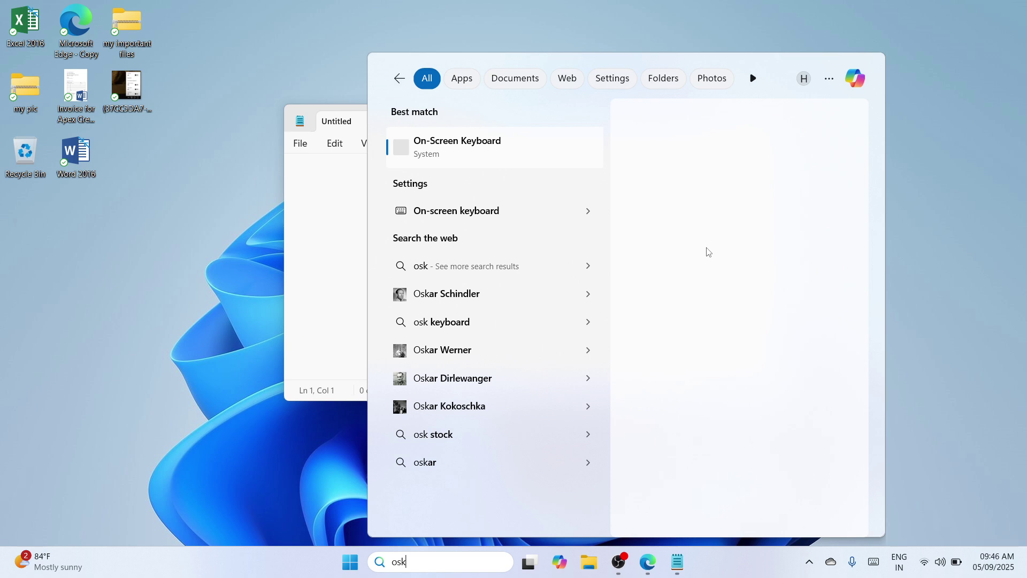
pyautogui.press('Escape')
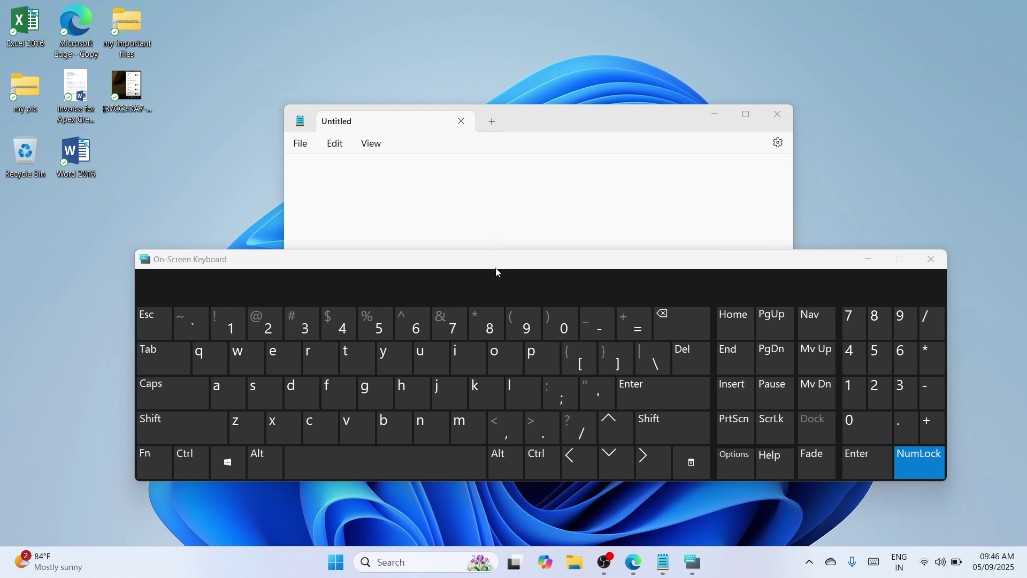
pyautogui.moveTo(497, 272); pyautogui.dragTo(495, 296)
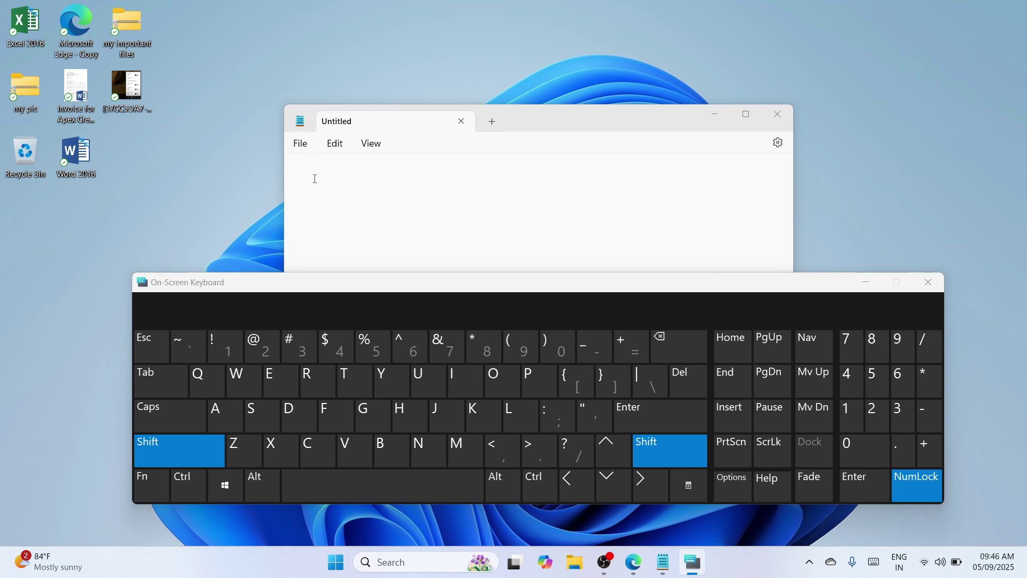
# Test the Shift key by entering the symbols "%$@#%%^^8**(%" in the blank Notepad document.
pyautogui.click(298, 169)
pyautogui.write('%')
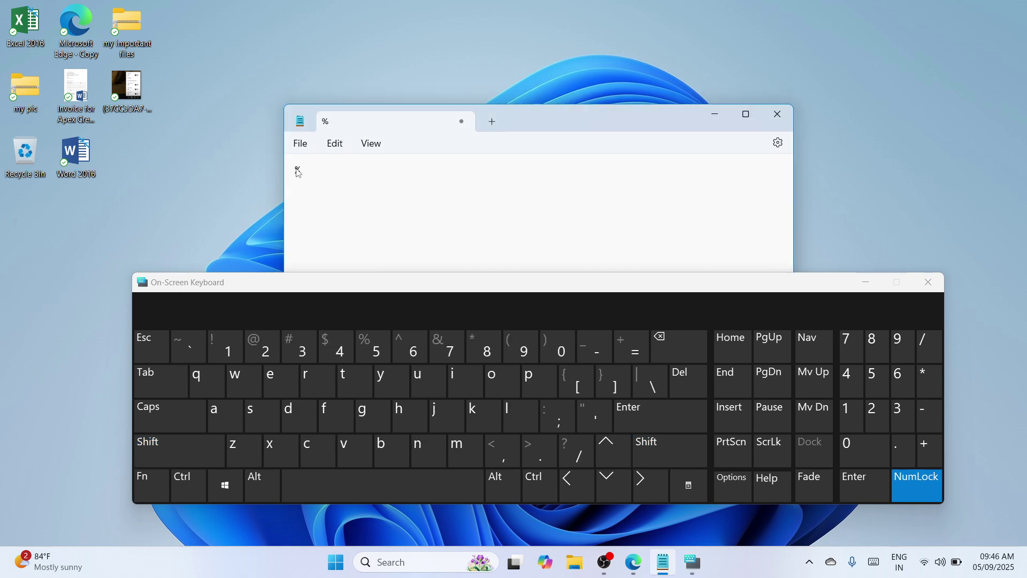
pyautogui.press('shift')
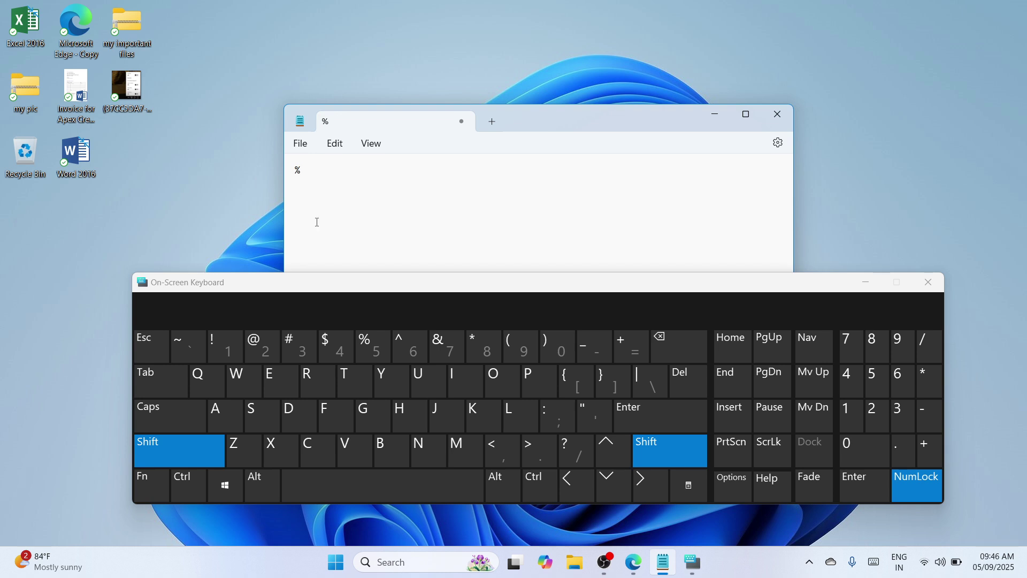
pyautogui.write('$@#')
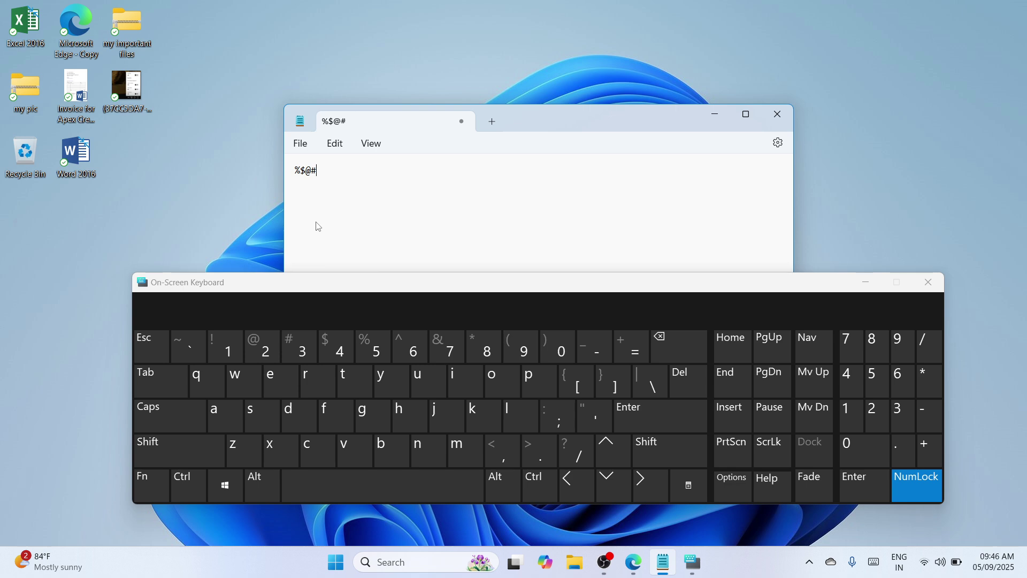
pyautogui.write('%%^^8')
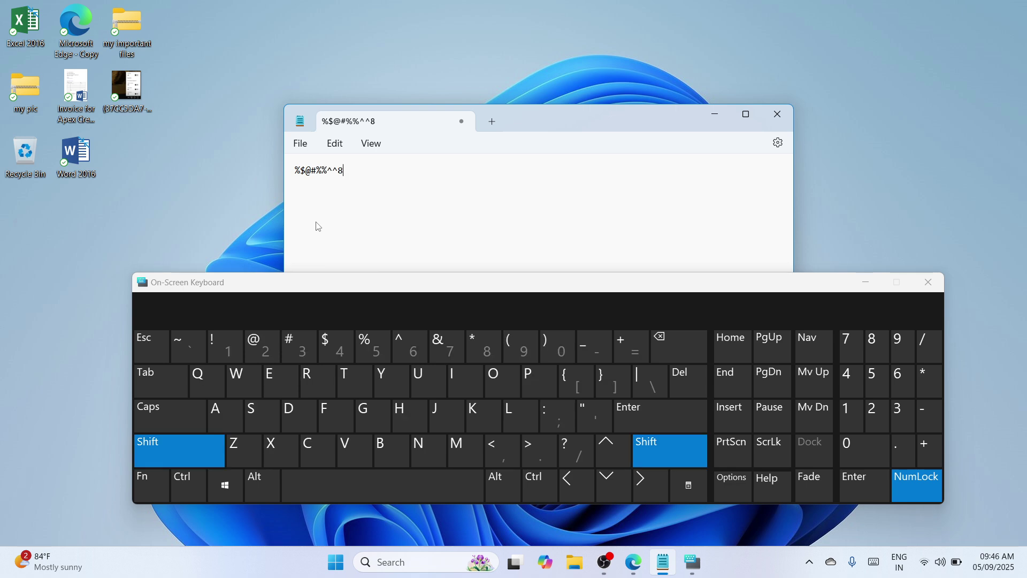
pyautogui.write('**(%')
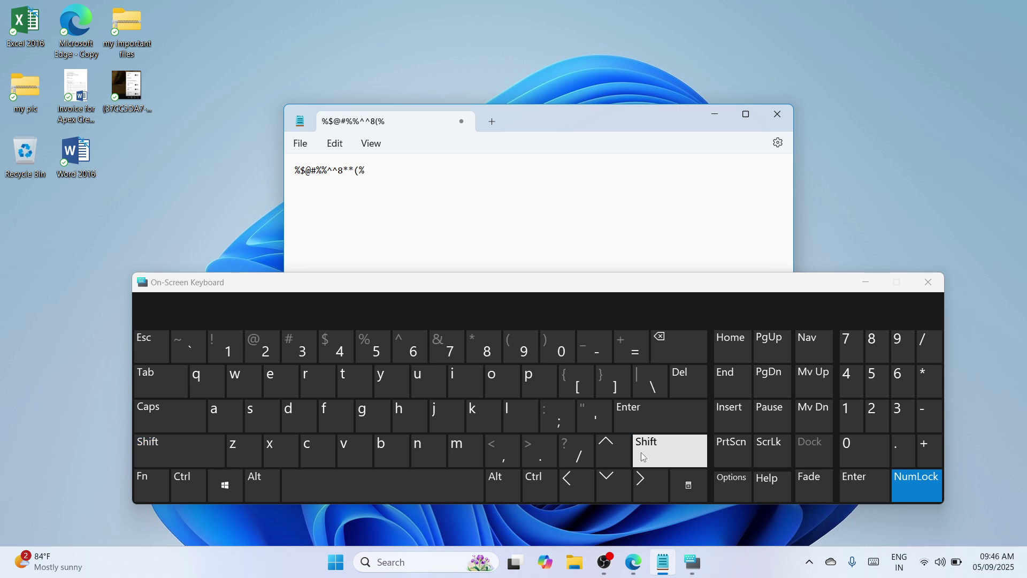
# Close the On-Screen Keyboard and close the Notepad document without saving the test text.
pyautogui.click(929, 283)
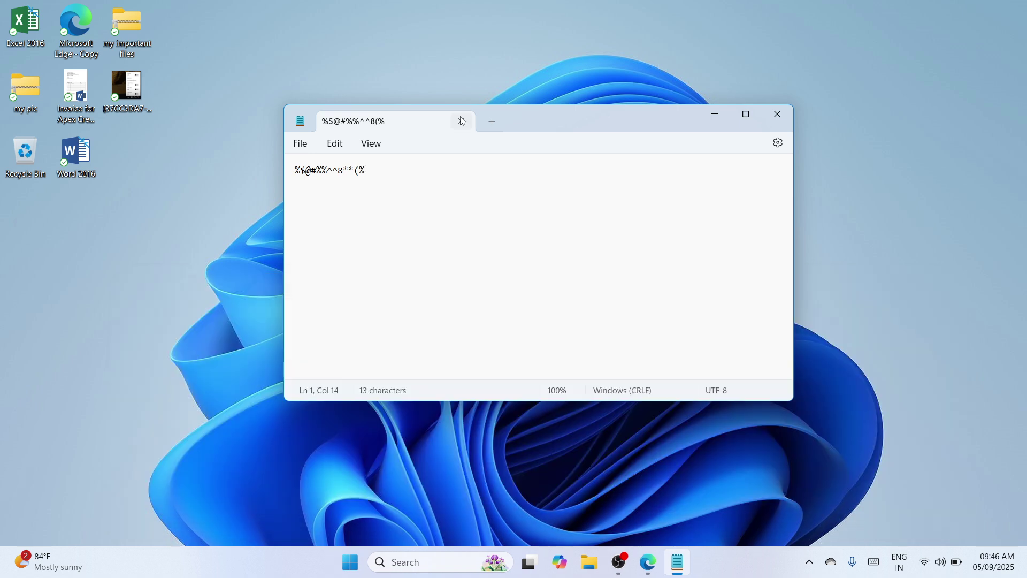
pyautogui.click(462, 122)
pyautogui.click(538, 297)
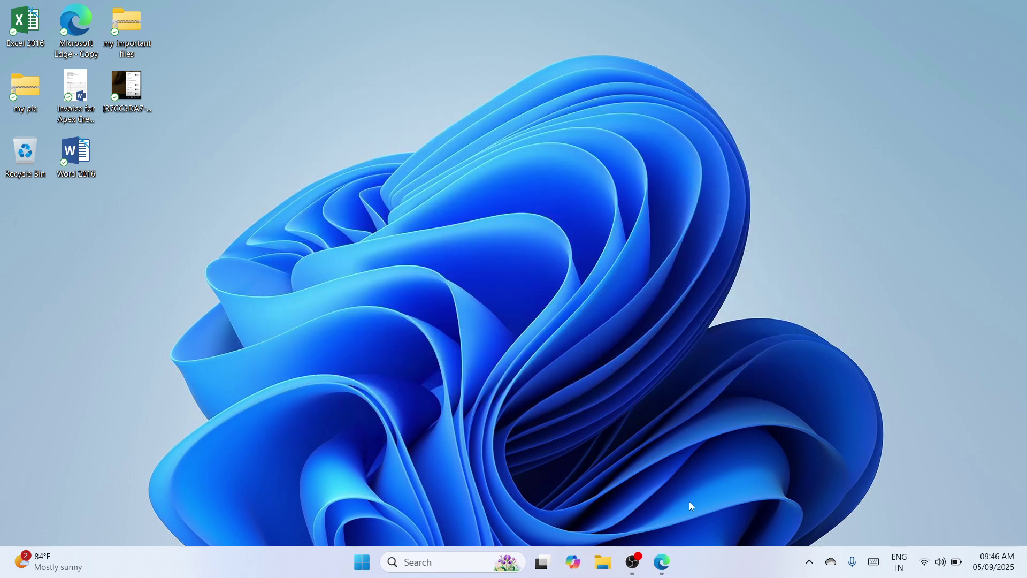